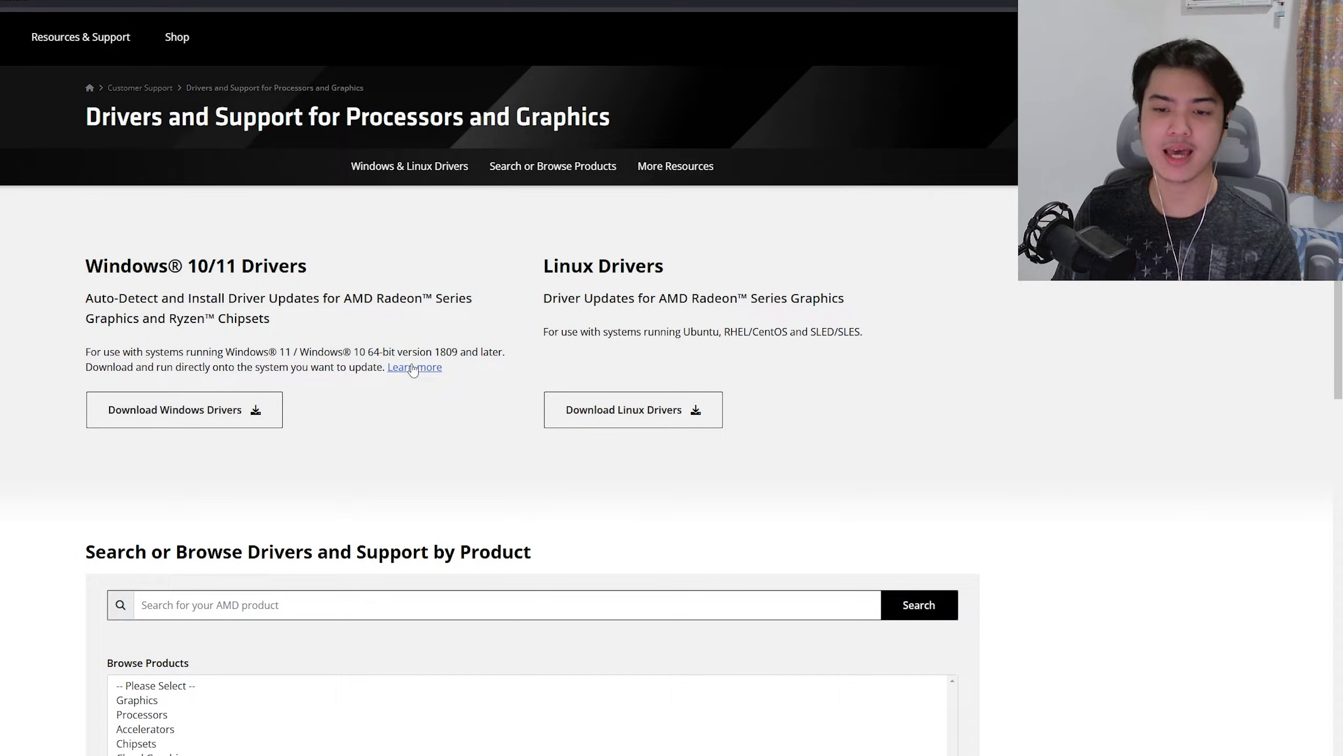
# Scroll down the AMD support page and choose Graphics under Browse Products
pyautogui.scroll(-2, 32, 421)
pyautogui.click(206, 574)
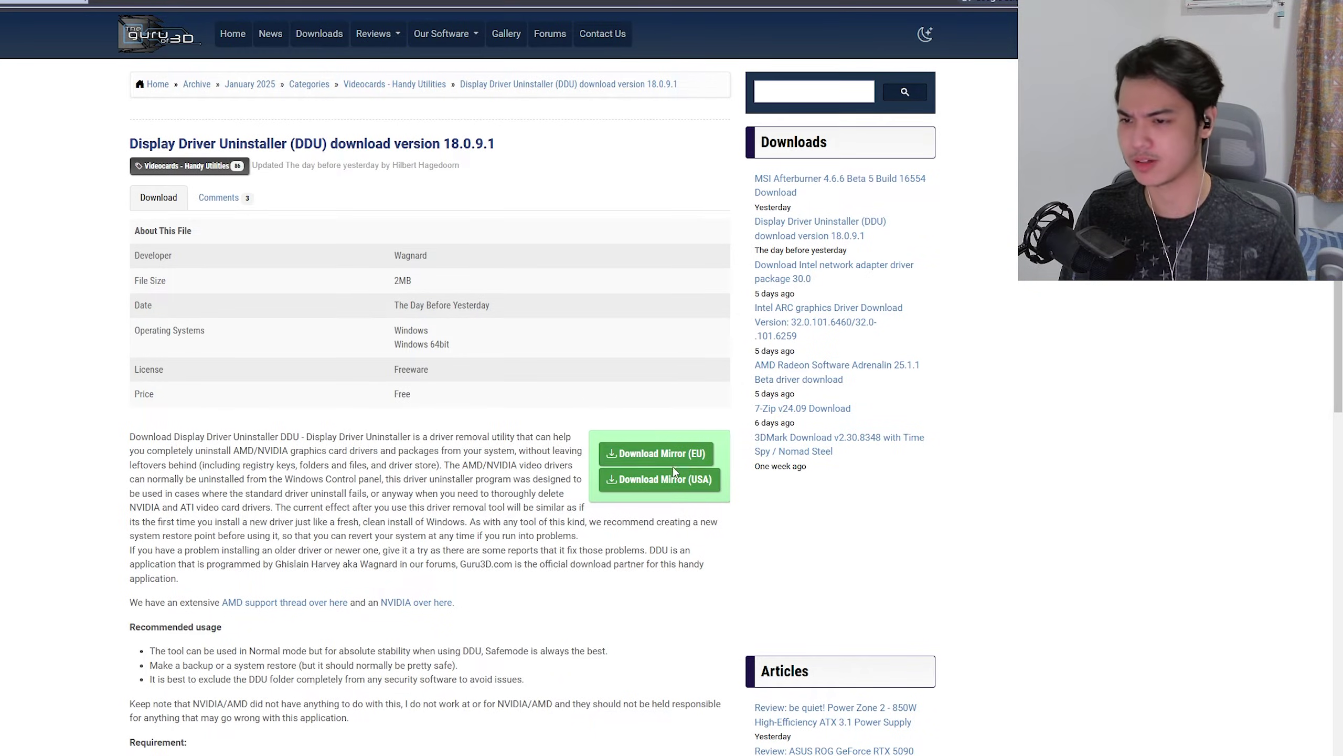
# Download DDU 18.0.9.1 from Guru3D's USA mirror
pyautogui.click(669, 487)
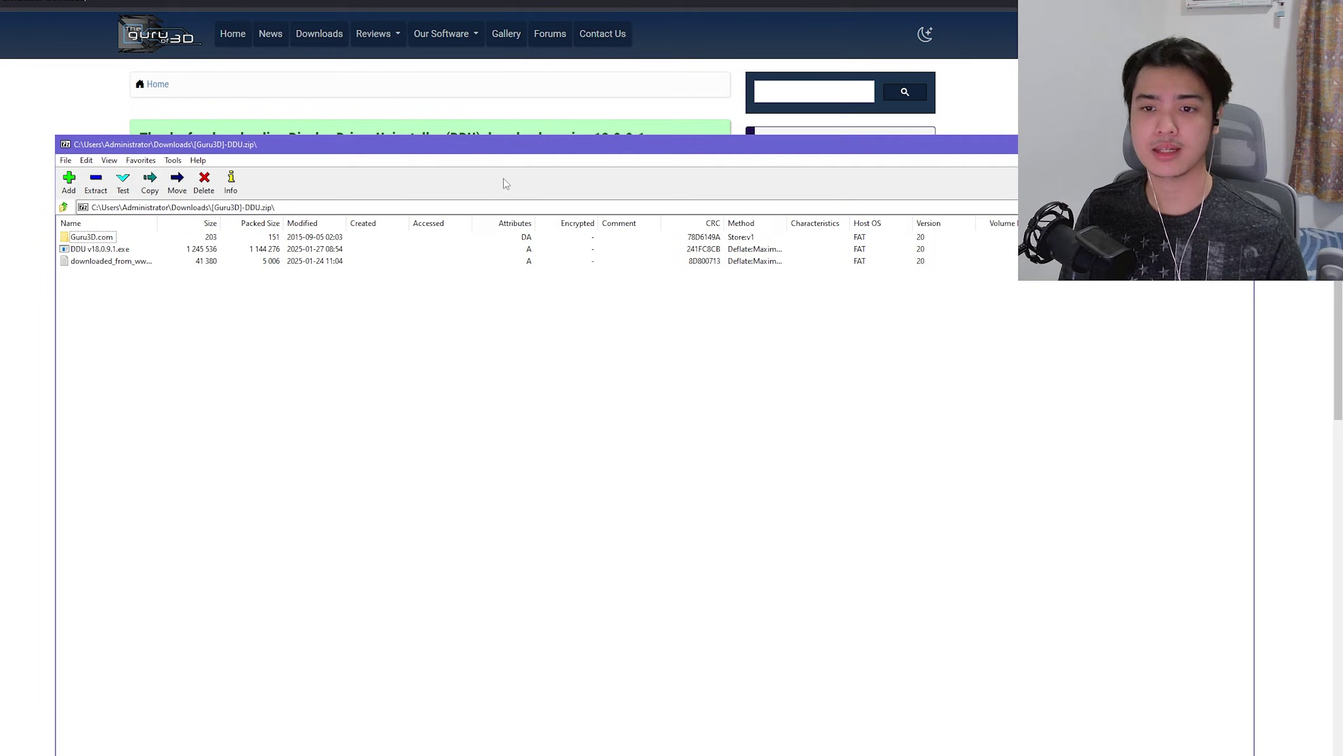
# Inspect the archive's Guru3D.com folder, then return to the archive's top level
pyautogui.doubleClick(106, 239)
pyautogui.press('BackSpace')
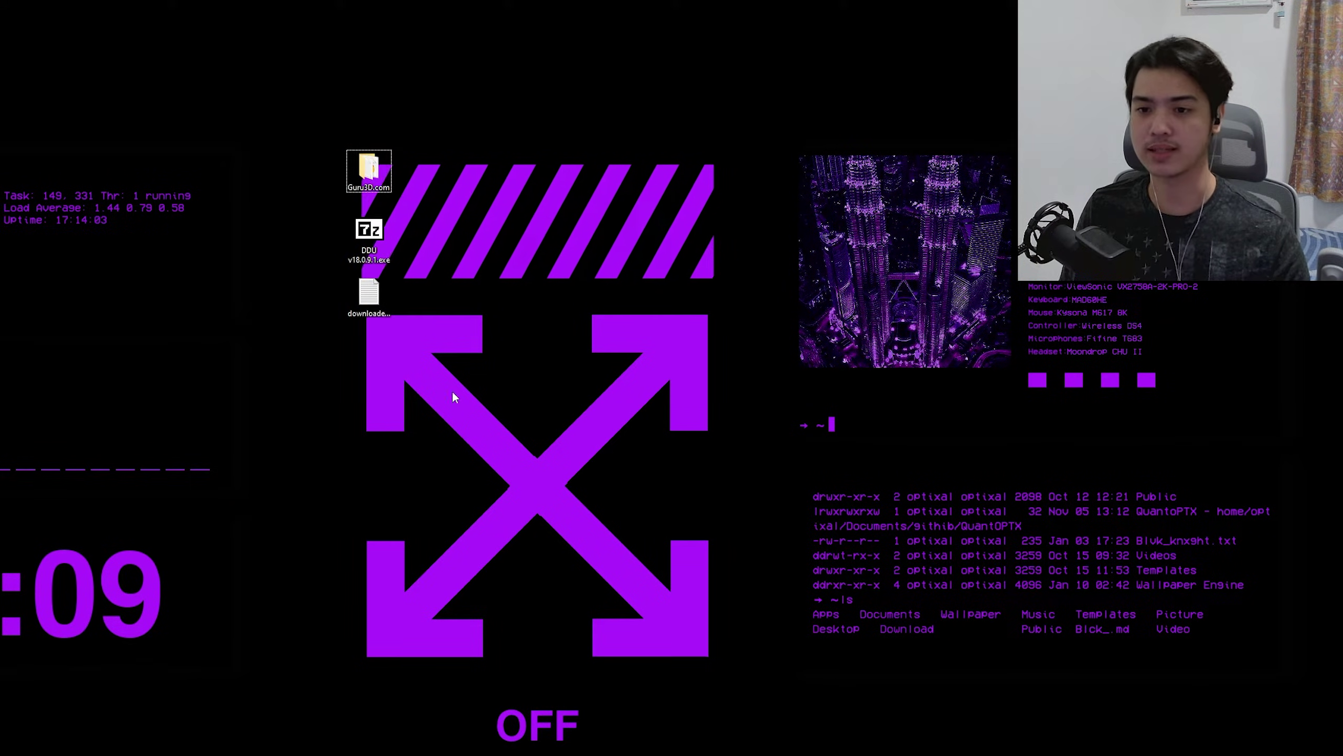
# Delete the Guru3D.com folder and the leftover downloaded text file from the desktop
pyautogui.moveTo(567, 467); pyautogui.dragTo(243, 295)
pyautogui.moveTo(434, 159); pyautogui.dragTo(280, 170)
pyautogui.press('Delete')
pyautogui.moveTo(369, 296); pyautogui.dragTo(244, 312)
pyautogui.press('Delete')
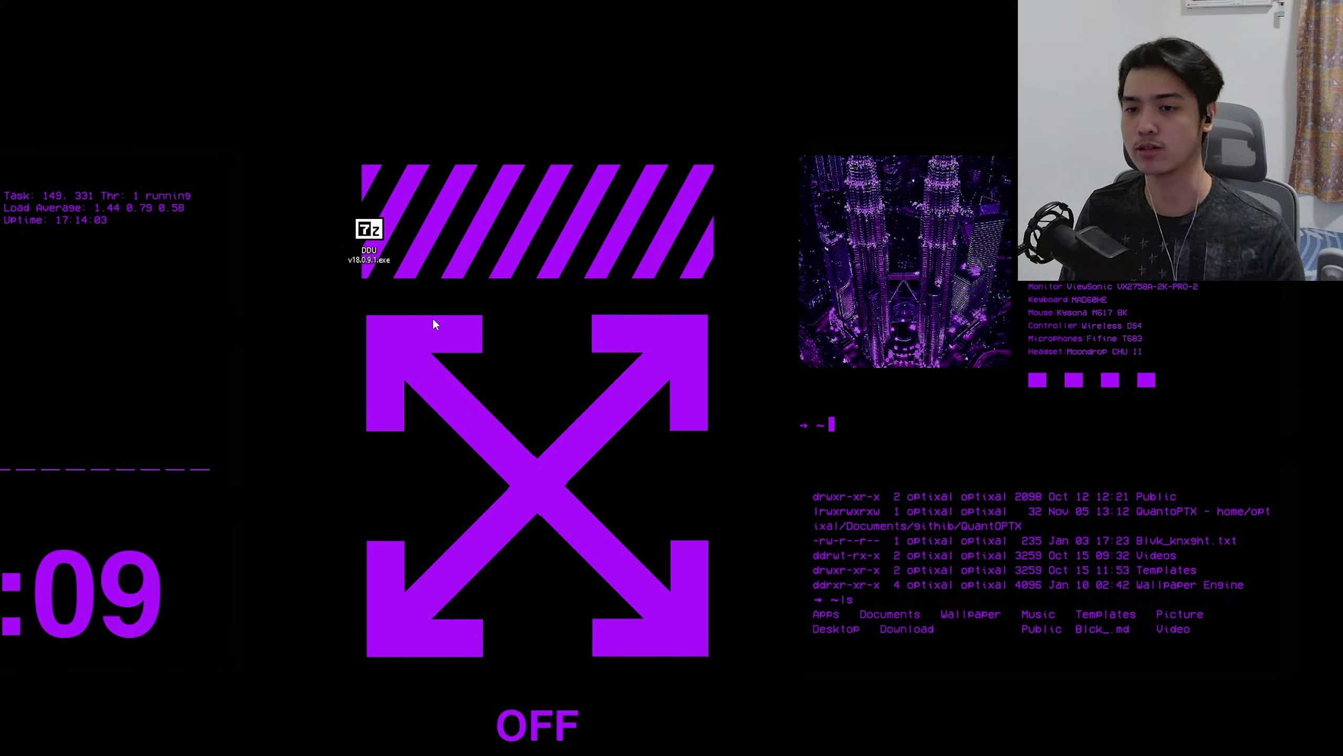
# Reposition the DDU executable, open the extracted DDU v18.0.9.1 folder, and select both desktop icons
pyautogui.moveTo(377, 242); pyautogui.dragTo(378, 305)
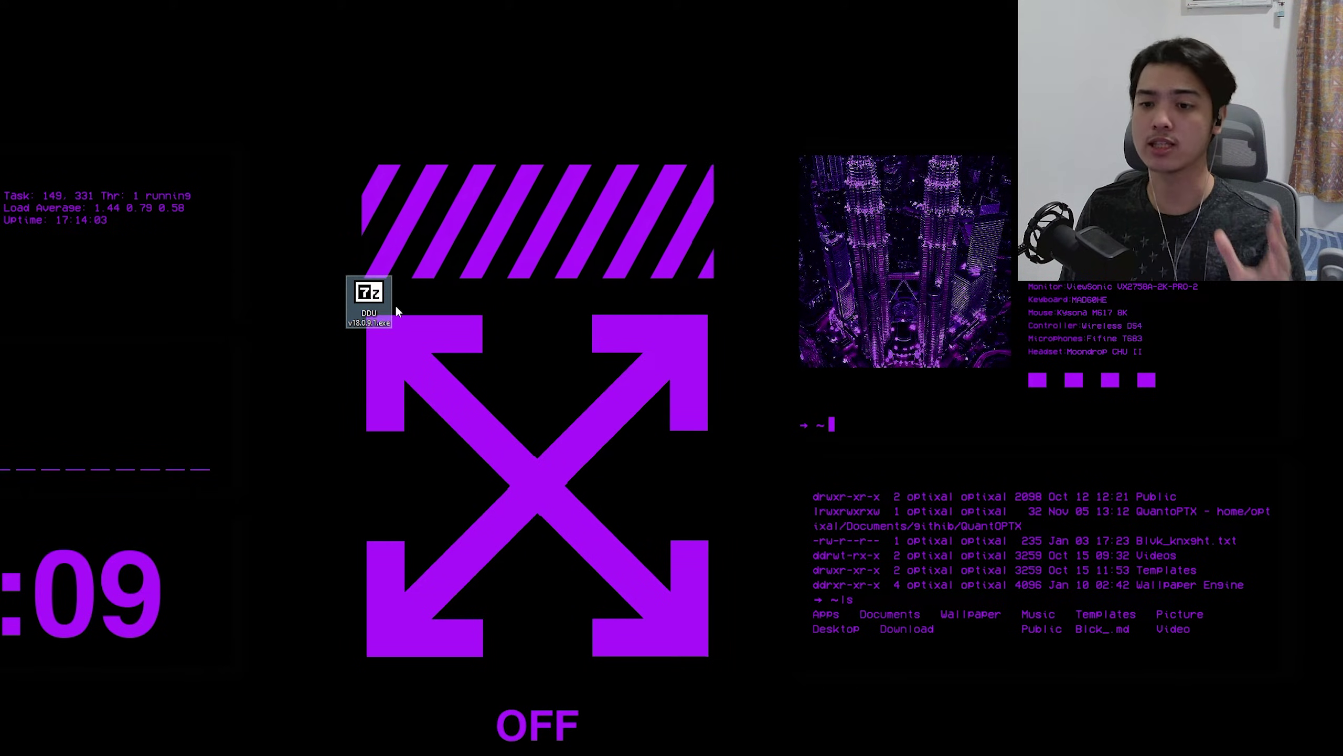
pyautogui.click(553, 428)
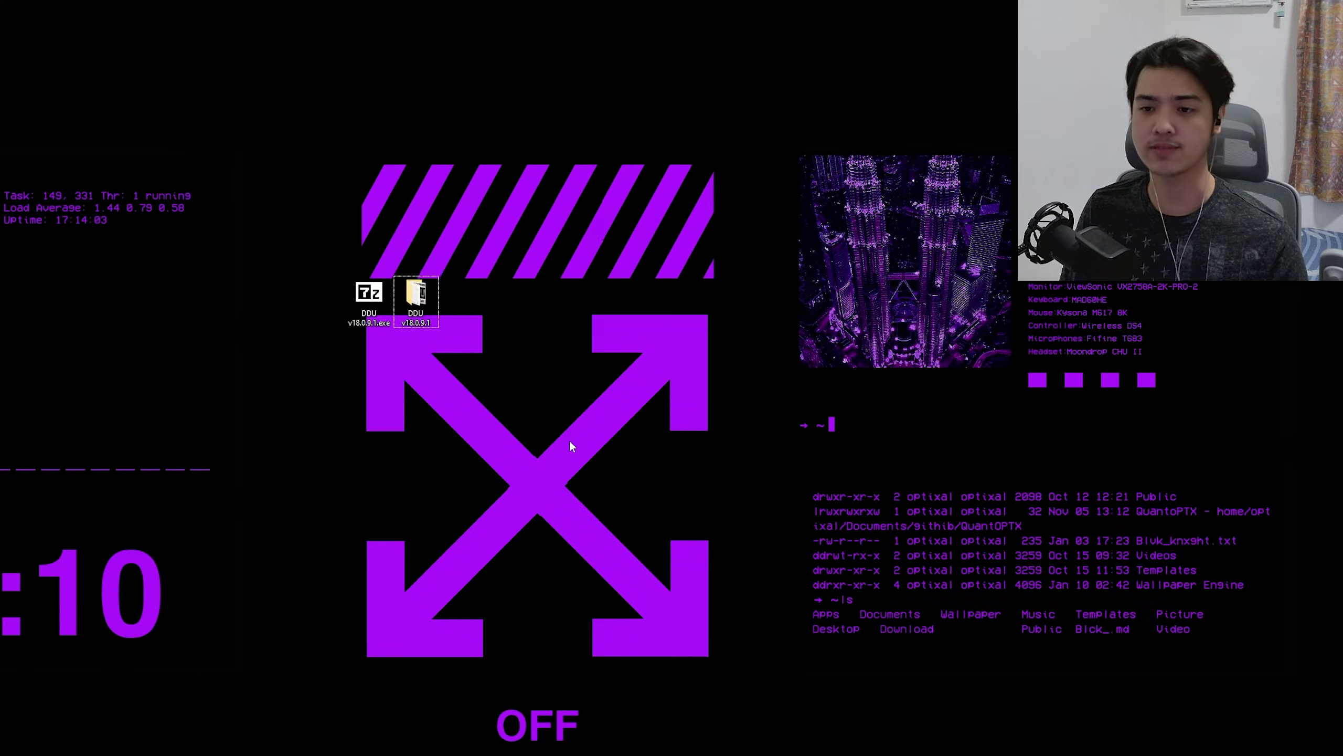
pyautogui.press('Return')
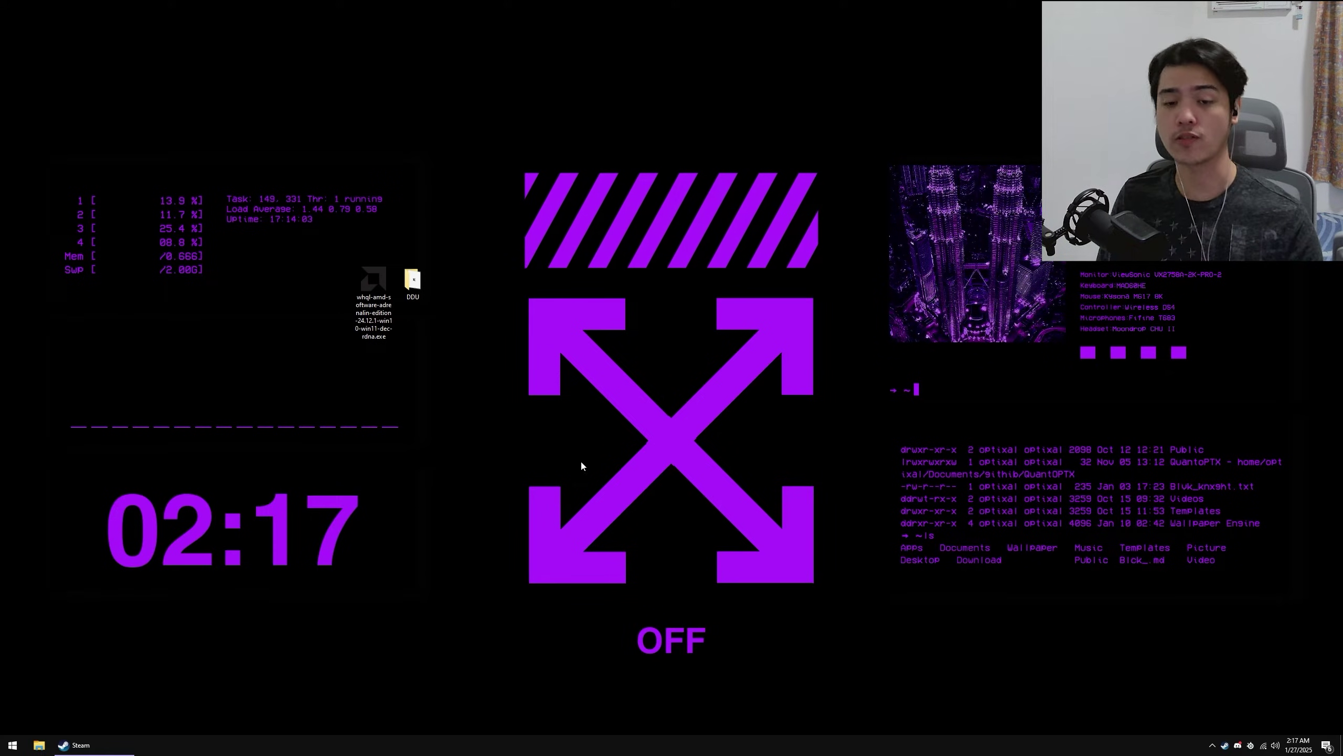
pyautogui.moveTo(613, 518); pyautogui.dragTo(728, 480)
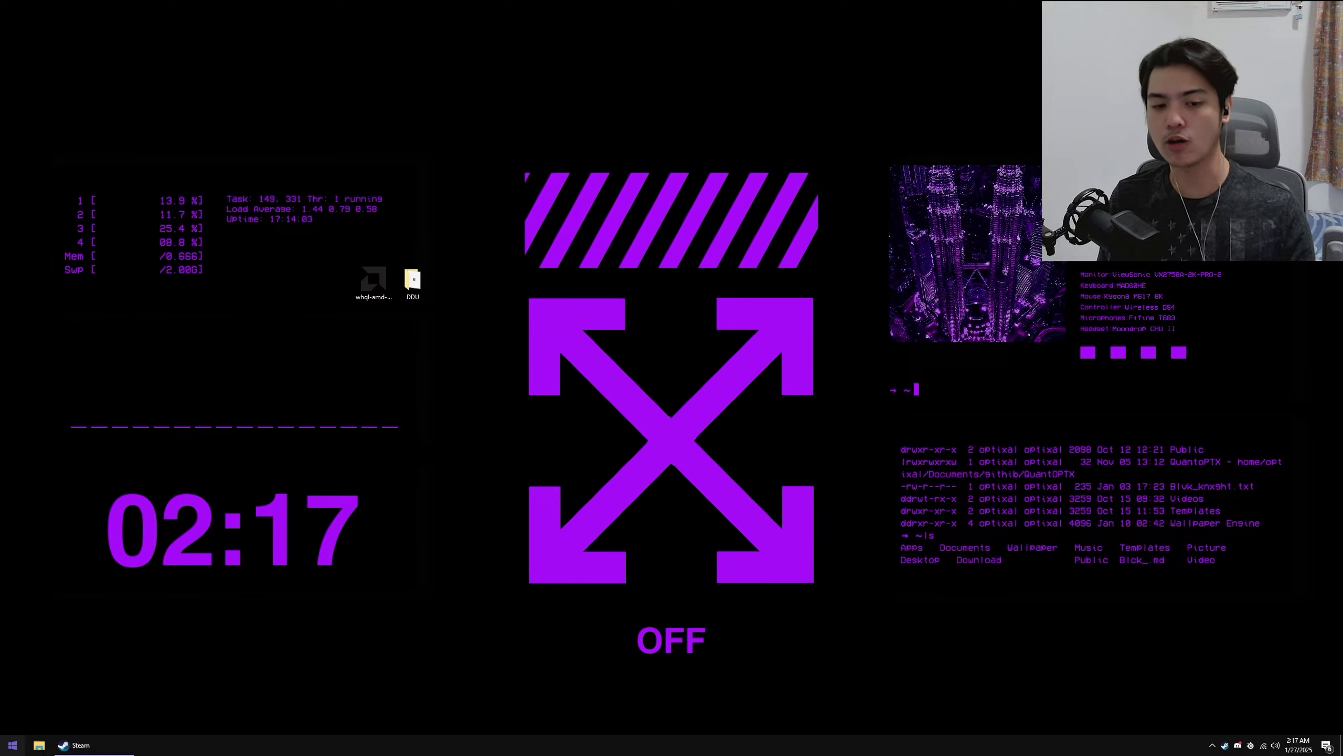
# Restart from the Start power menu into recovery, then go to Troubleshoot > Advanced options
pyautogui.click(12, 745)
pyautogui.click(13, 724)
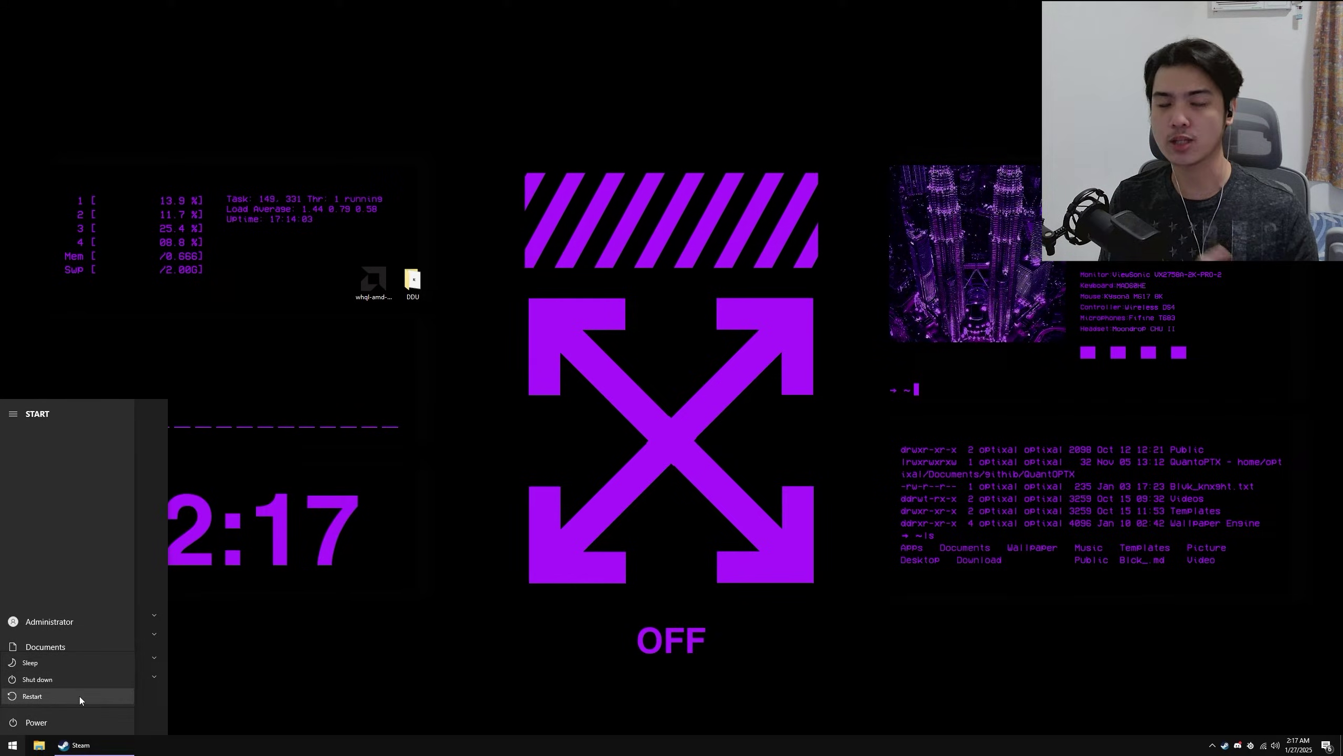
pyautogui.click(32, 697)
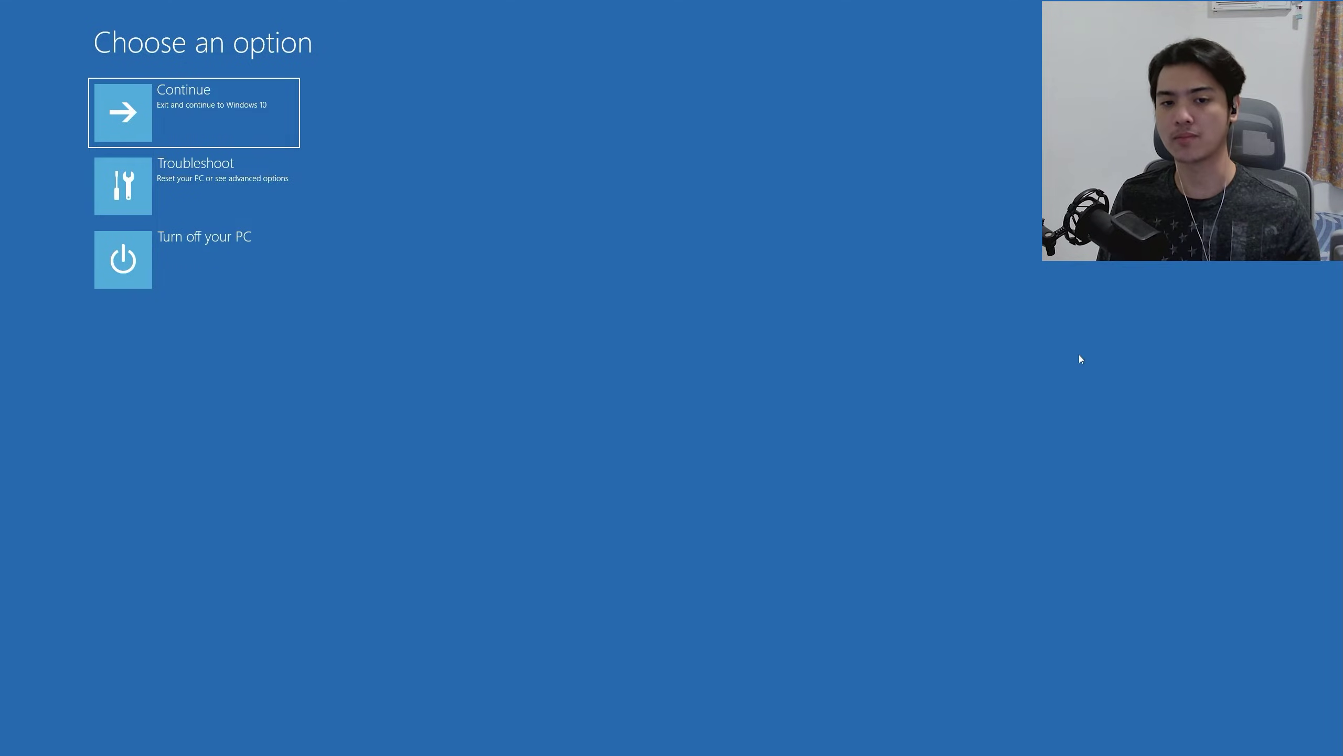
pyautogui.click(240, 174)
pyautogui.click(206, 188)
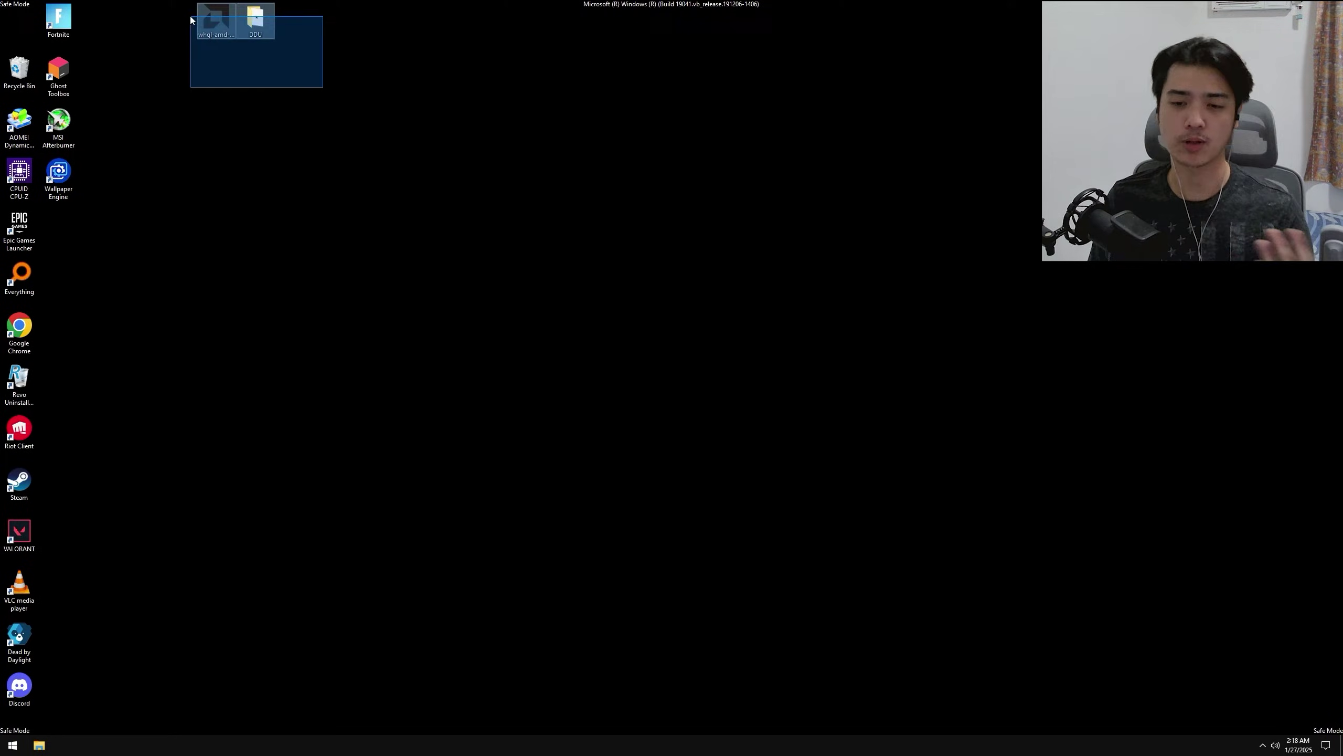
# Move the installer and DDU icons to mid-desktop and open the DDU folder
pyautogui.moveTo(191, 20); pyautogui.dragTo(688, 328)
pyautogui.click(996, 459)
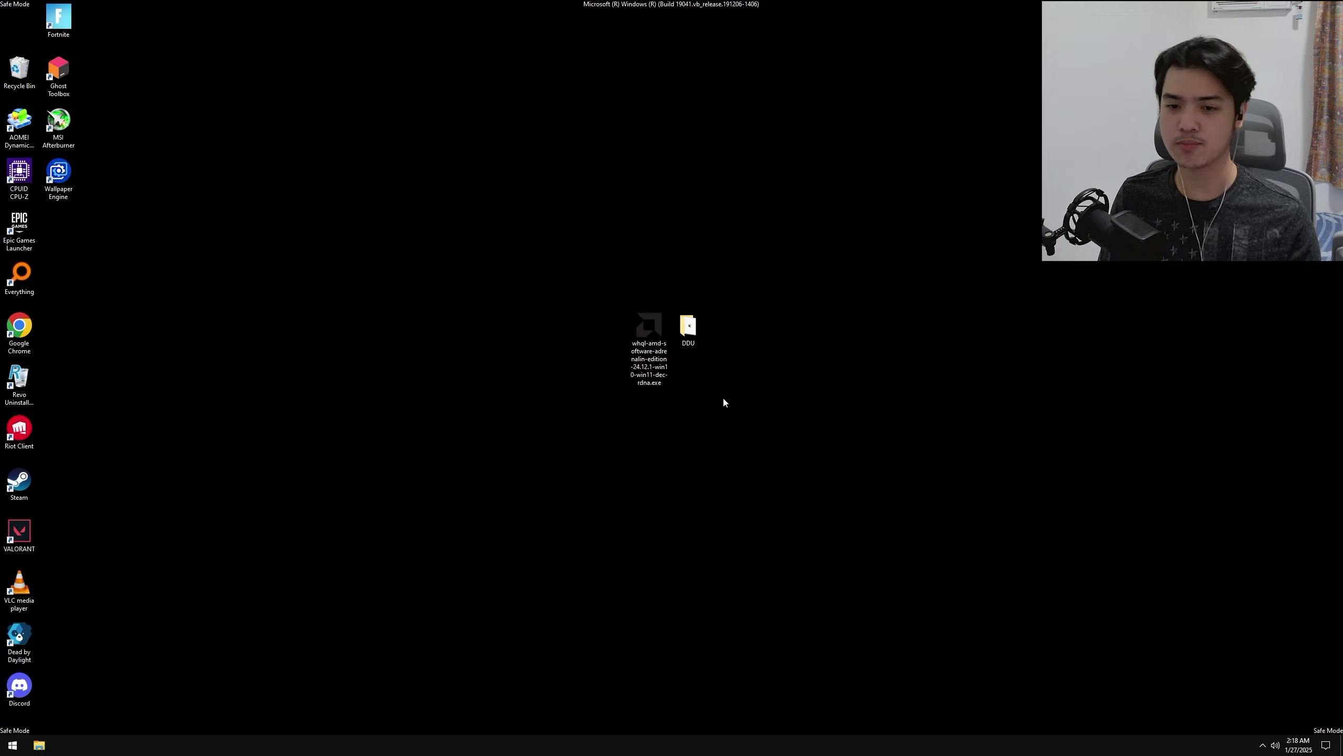
pyautogui.doubleClick(689, 327)
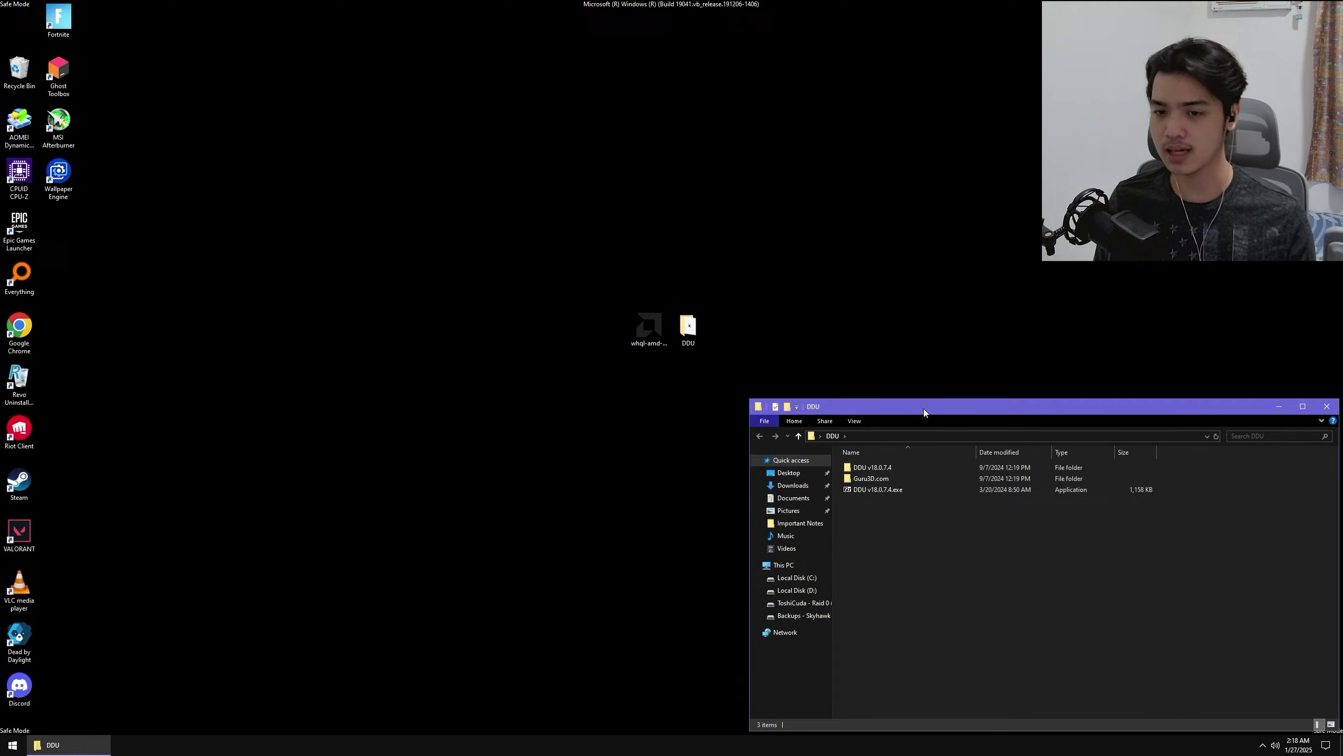
pyautogui.moveTo(924, 408); pyautogui.dragTo(865, 249)
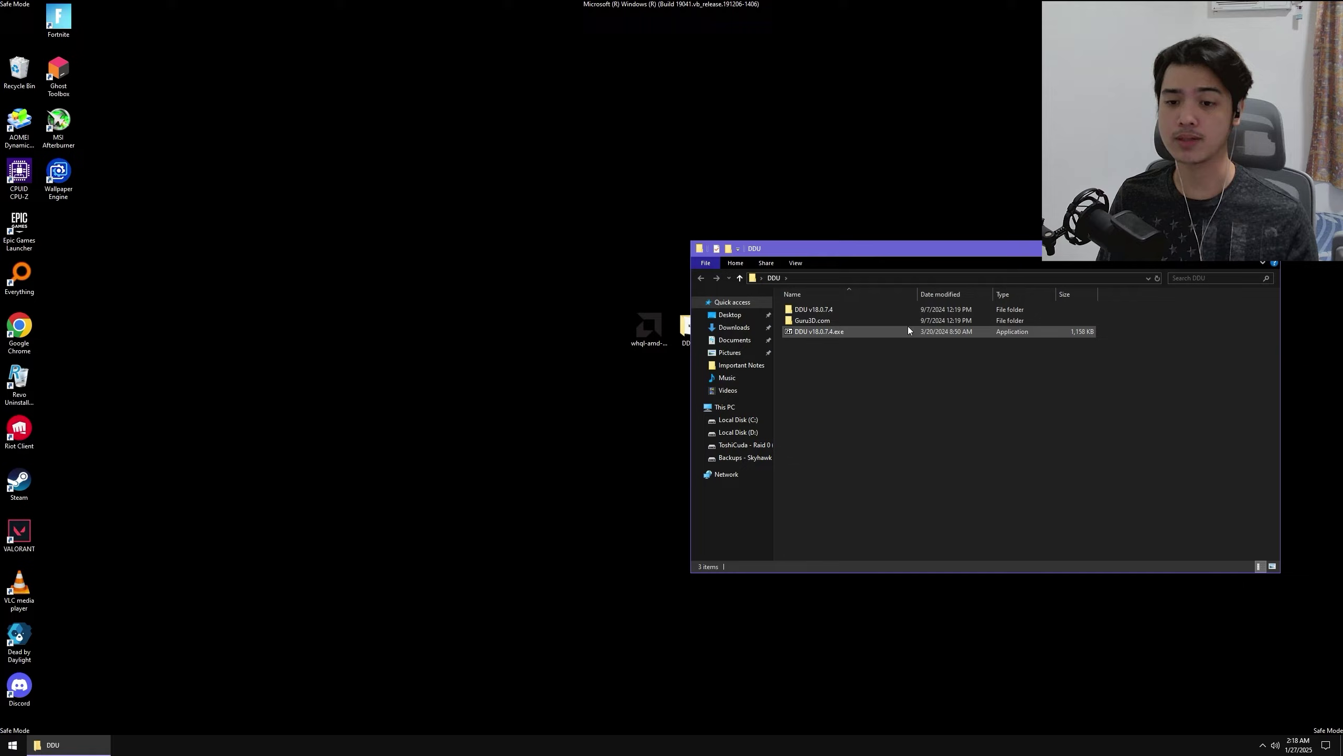
# Run Display Driver Uninstaller.exe from the DDU v18.0.7.4 folder as administrator
pyautogui.doubleClick(888, 310)
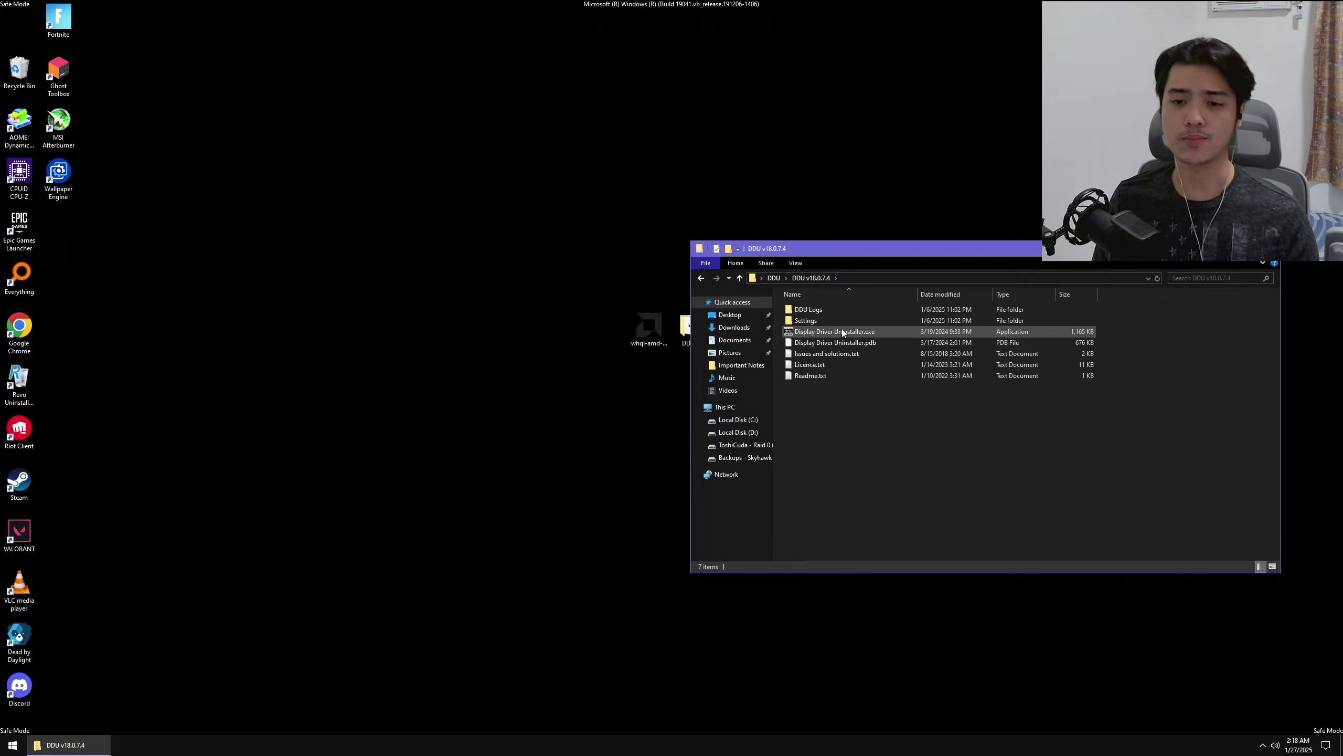
pyautogui.click(812, 334)
pyautogui.rightClick(827, 331)
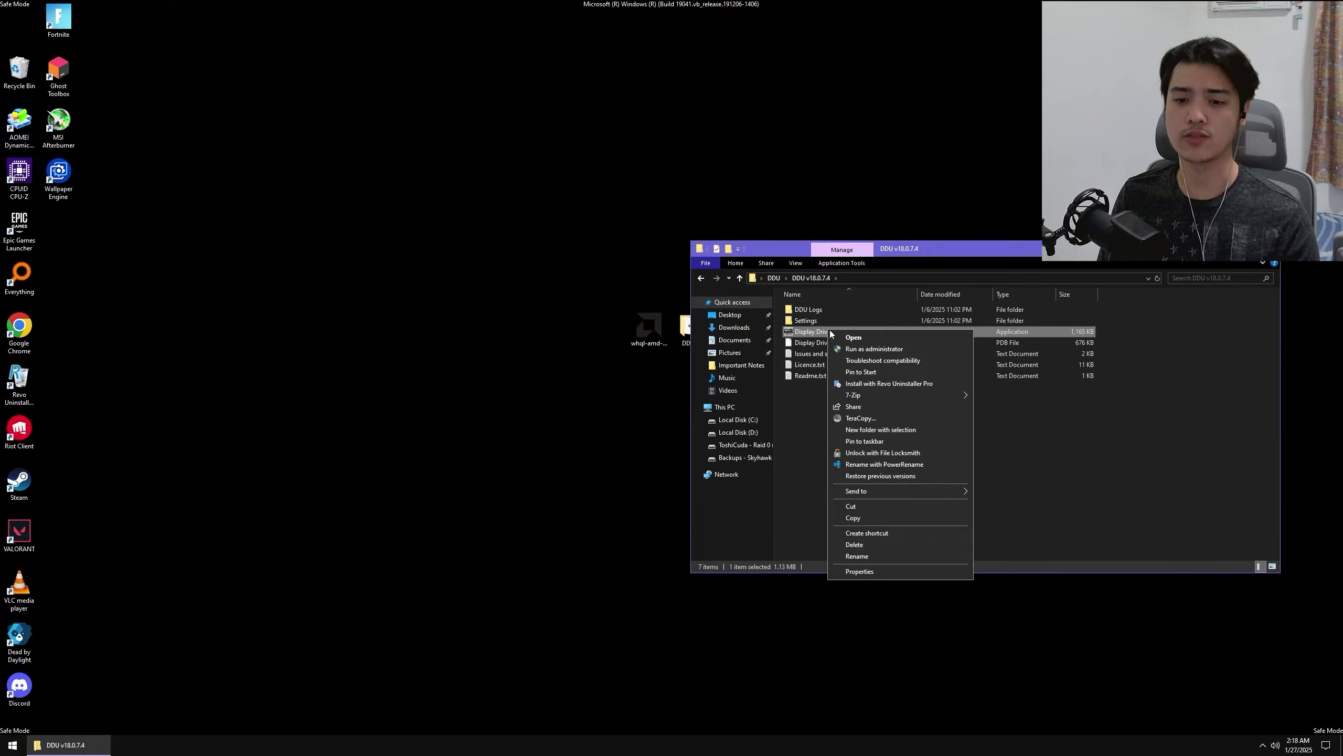
pyautogui.click(857, 351)
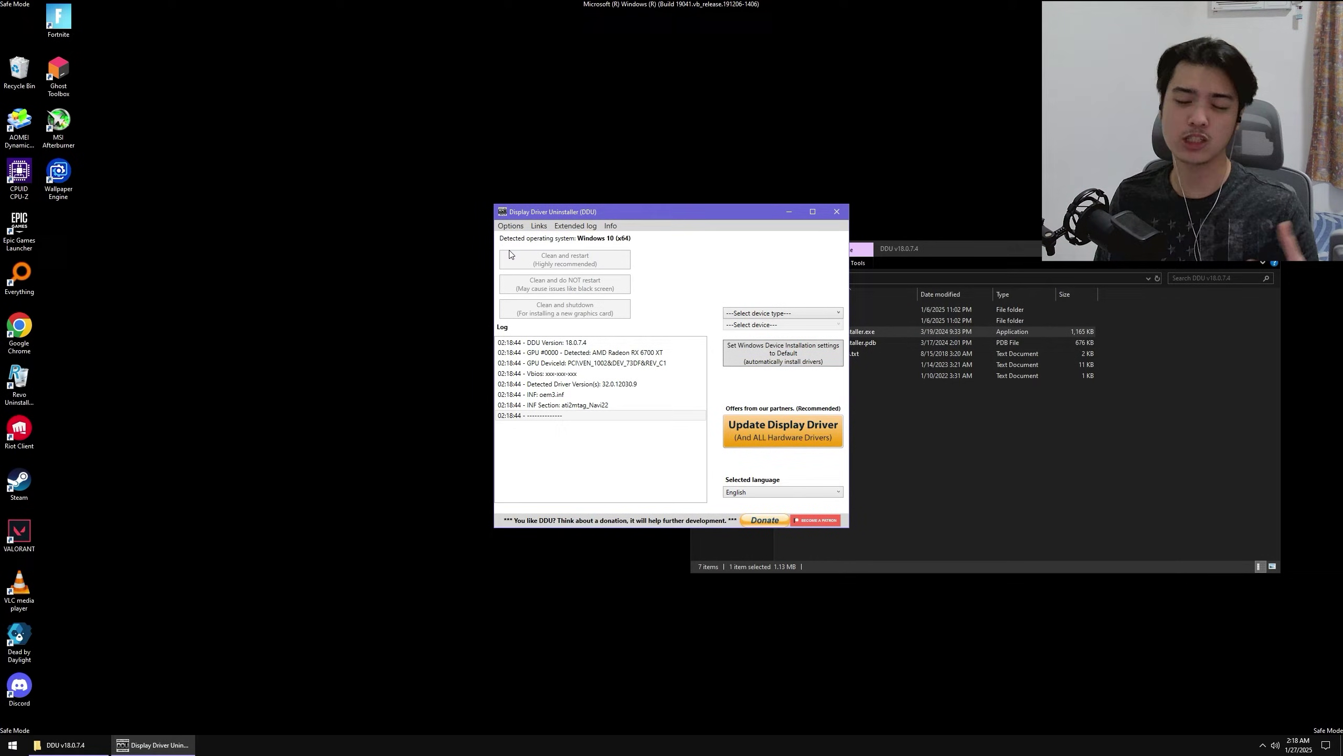
# Set DDU's device type to GPU for the detected AMD card, then open Options
pyautogui.click(780, 313)
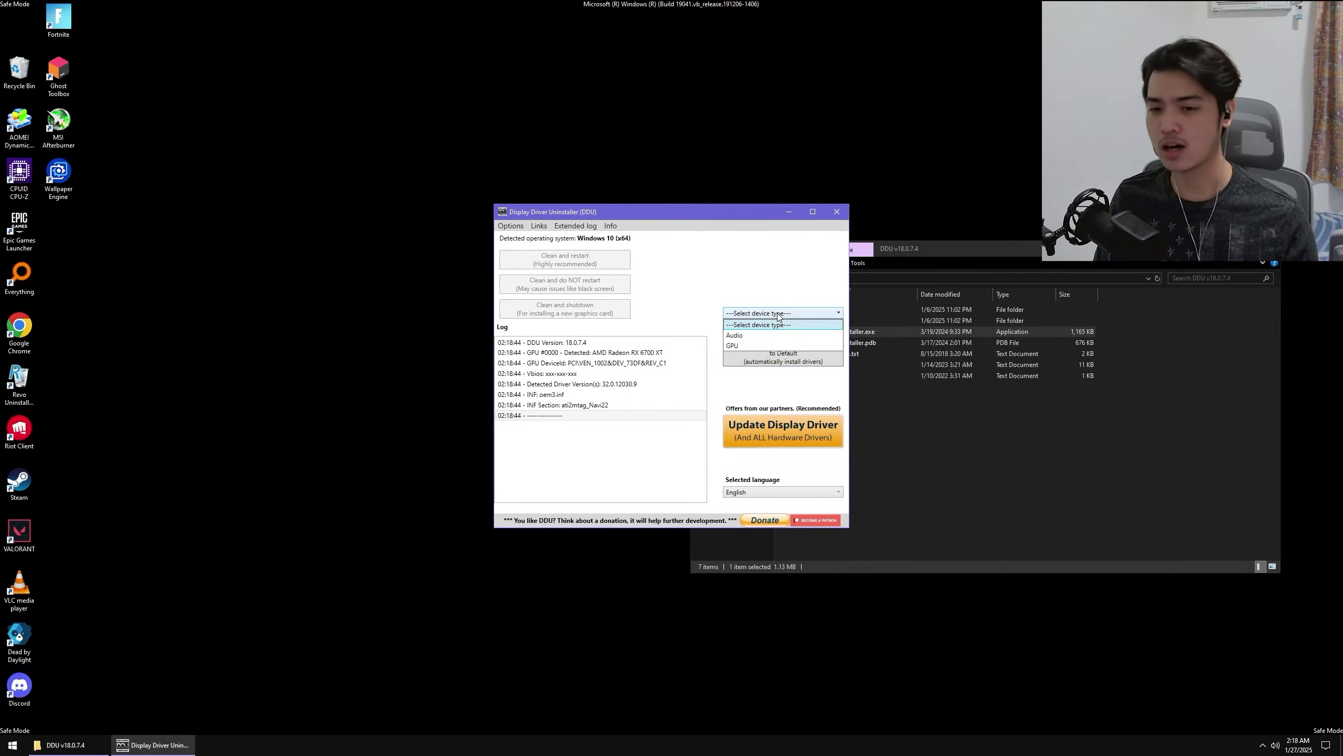
pyautogui.click(756, 347)
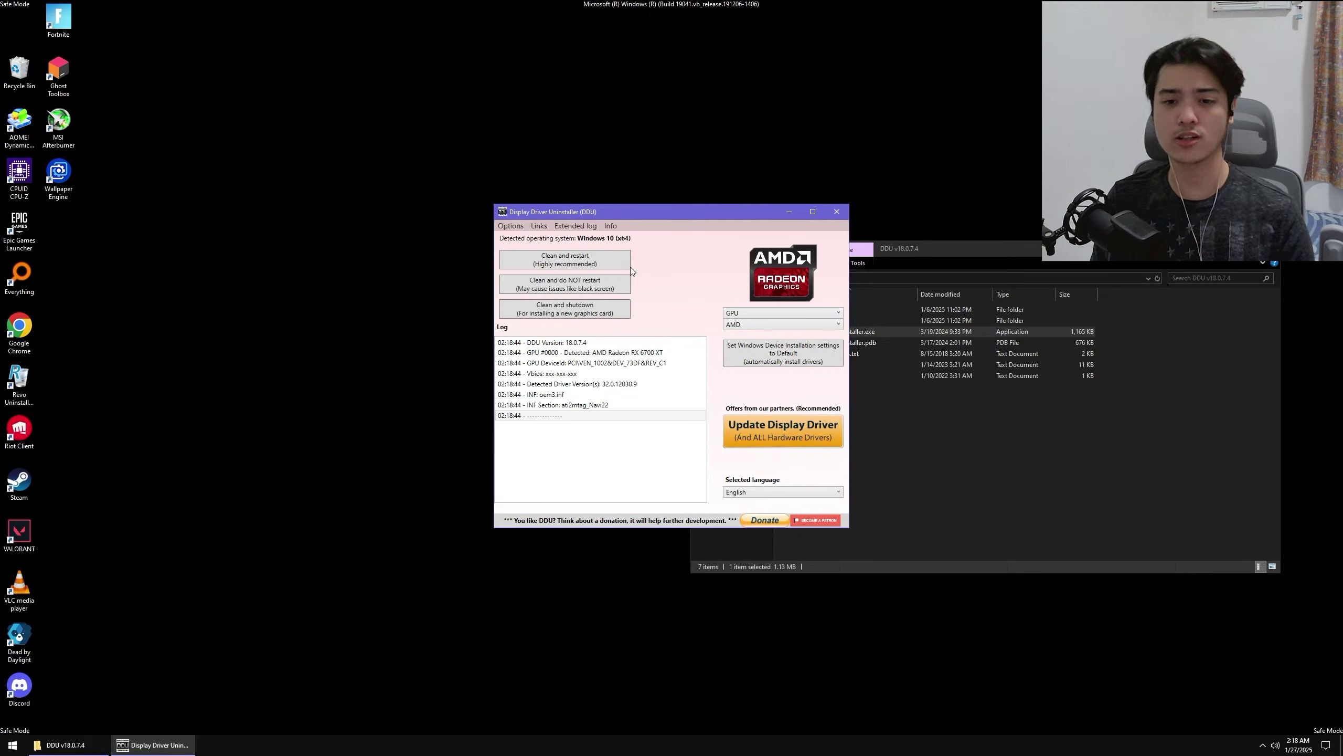
pyautogui.click(510, 226)
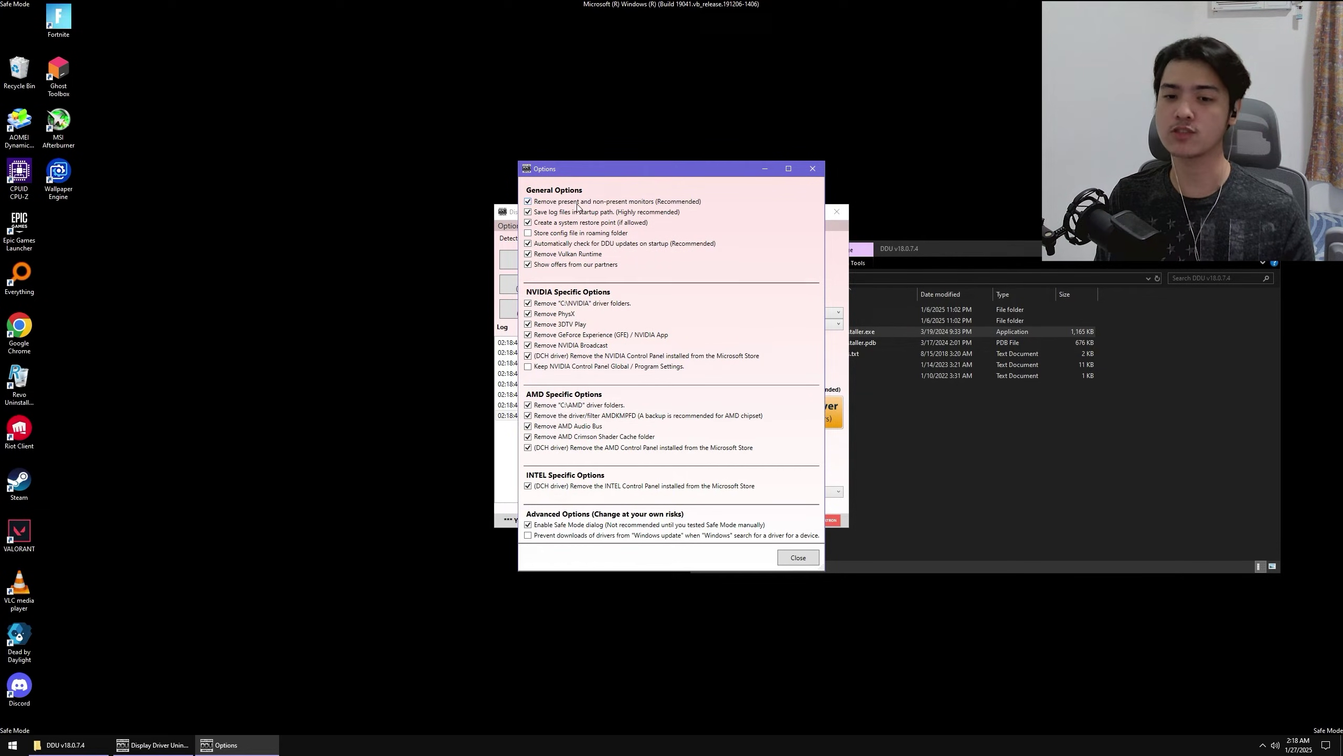
# Check 'Prevent downloads of drivers from Windows update', disable 'Enable Safe Mode dialog', and close Options
pyautogui.click(528, 535)
pyautogui.moveTo(624, 528)
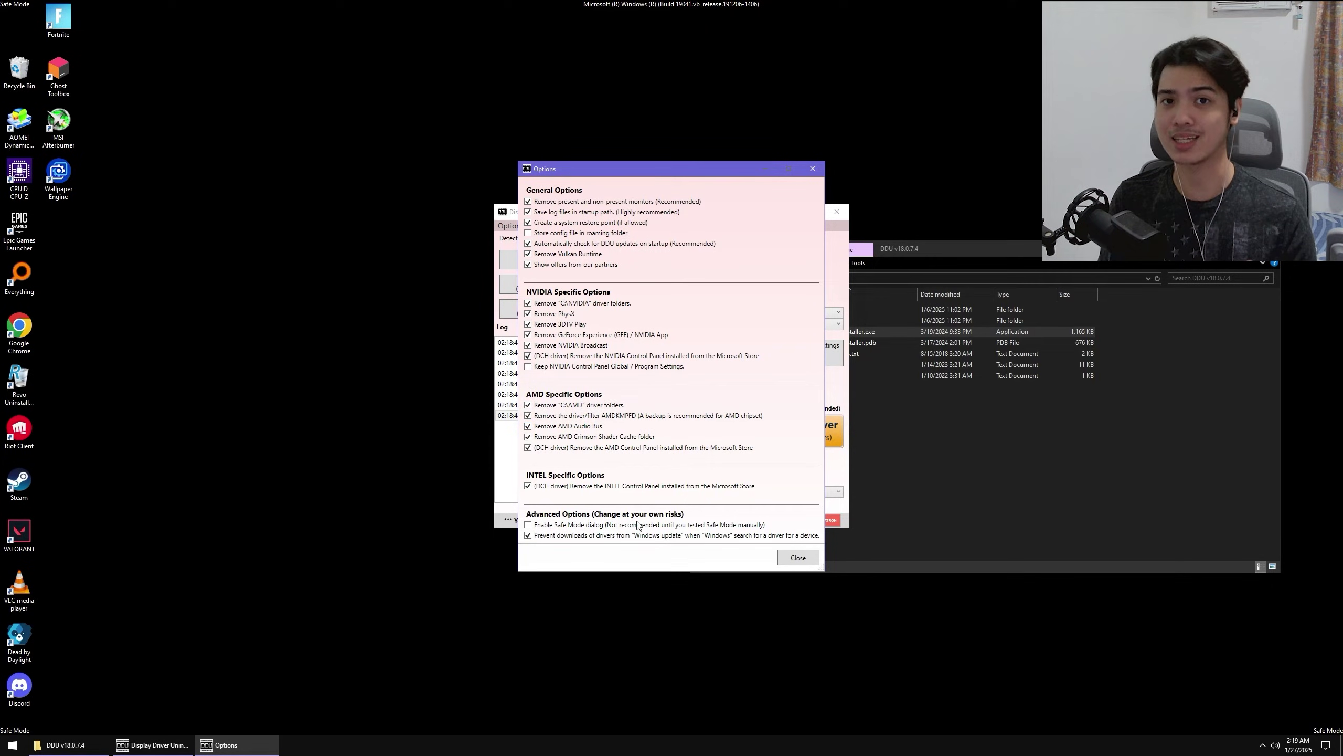
pyautogui.click(813, 564)
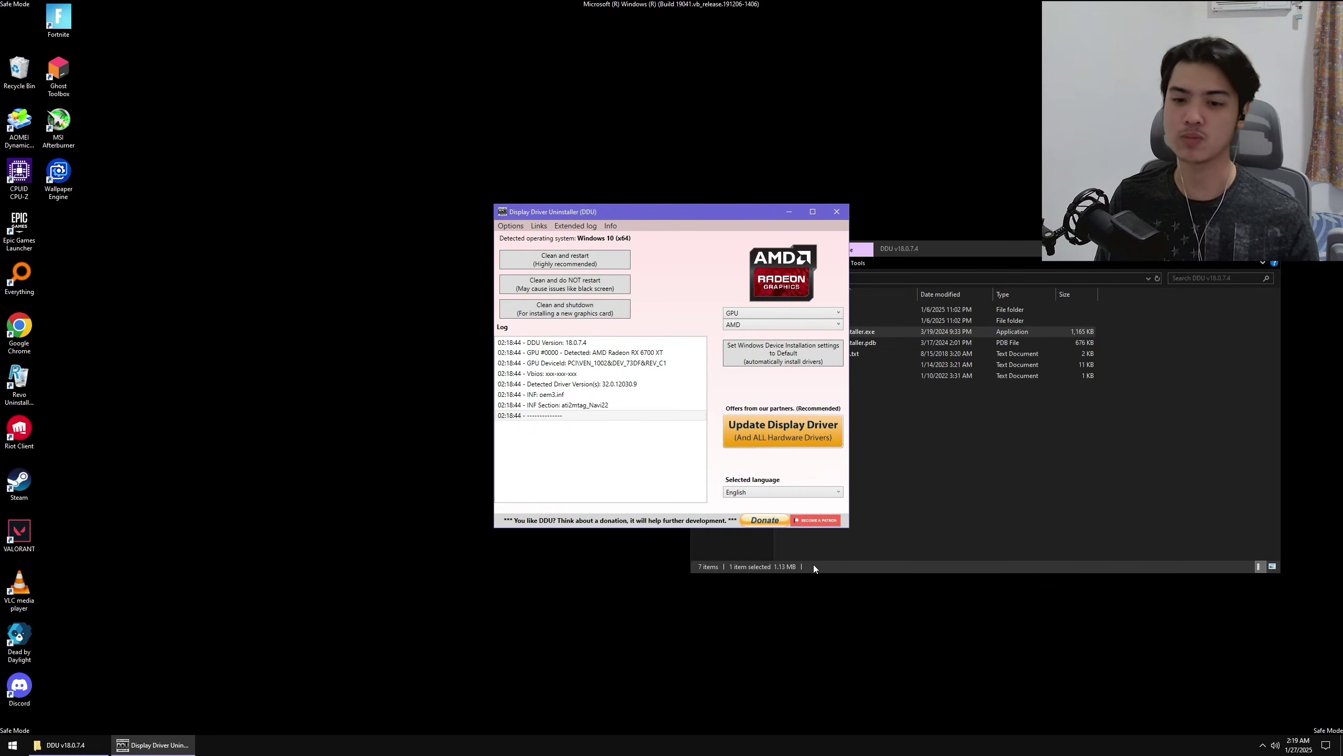
# Run 'Clean and restart (Highly recommended)' to uninstall the AMD driver
pyautogui.click(577, 264)
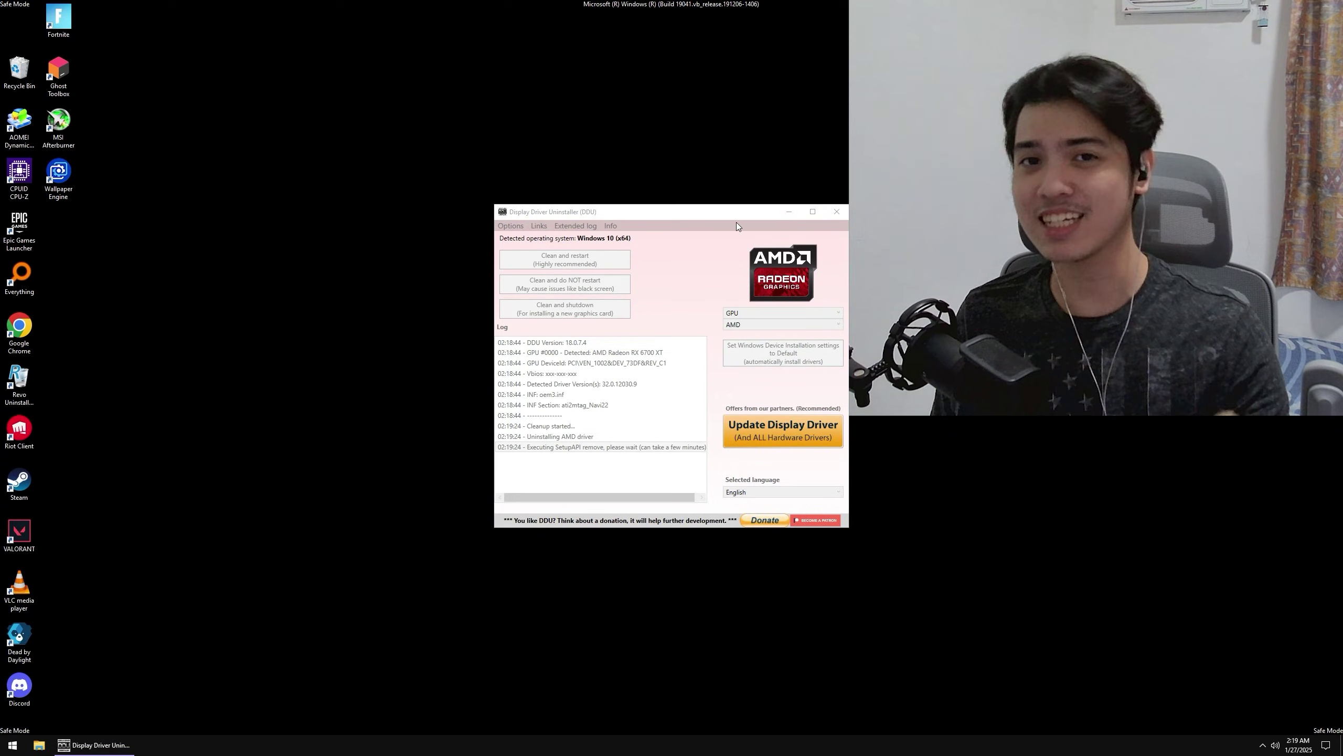
pyautogui.click(720, 211)
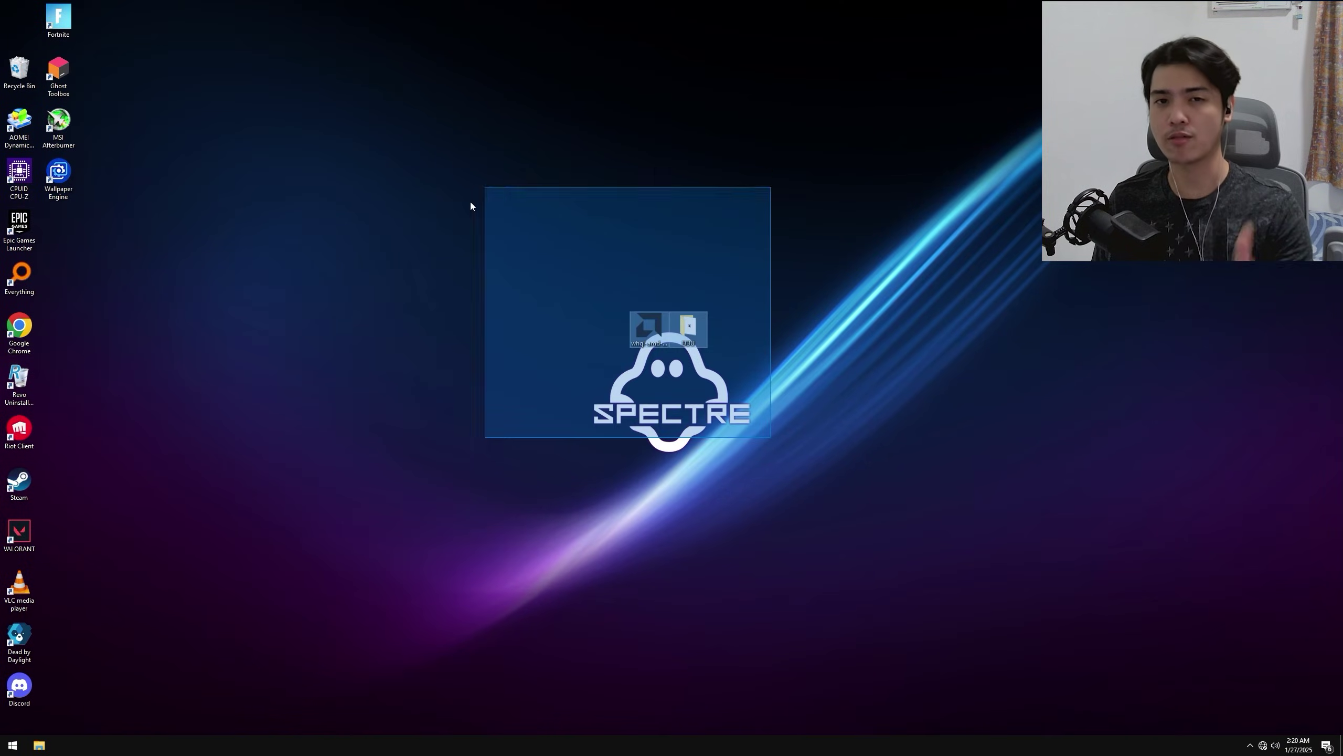
# Launch the whql-amd Adrenalin 24.12.1 installer from the desktop's right-click menu
pyautogui.rightClick(653, 329)
pyautogui.click(693, 345)
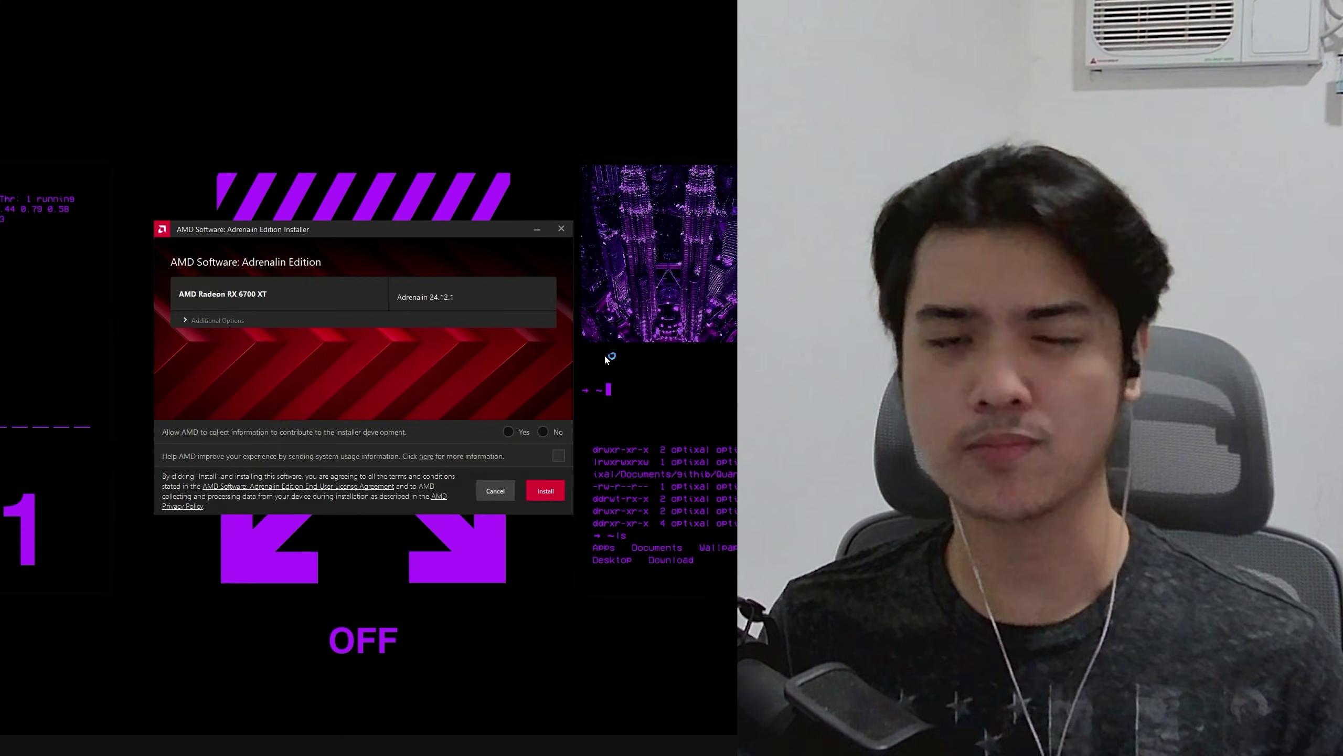
# Tick Factory Reset (Optional) under Additional Options and choose No for AMD data collection
pyautogui.click(183, 318)
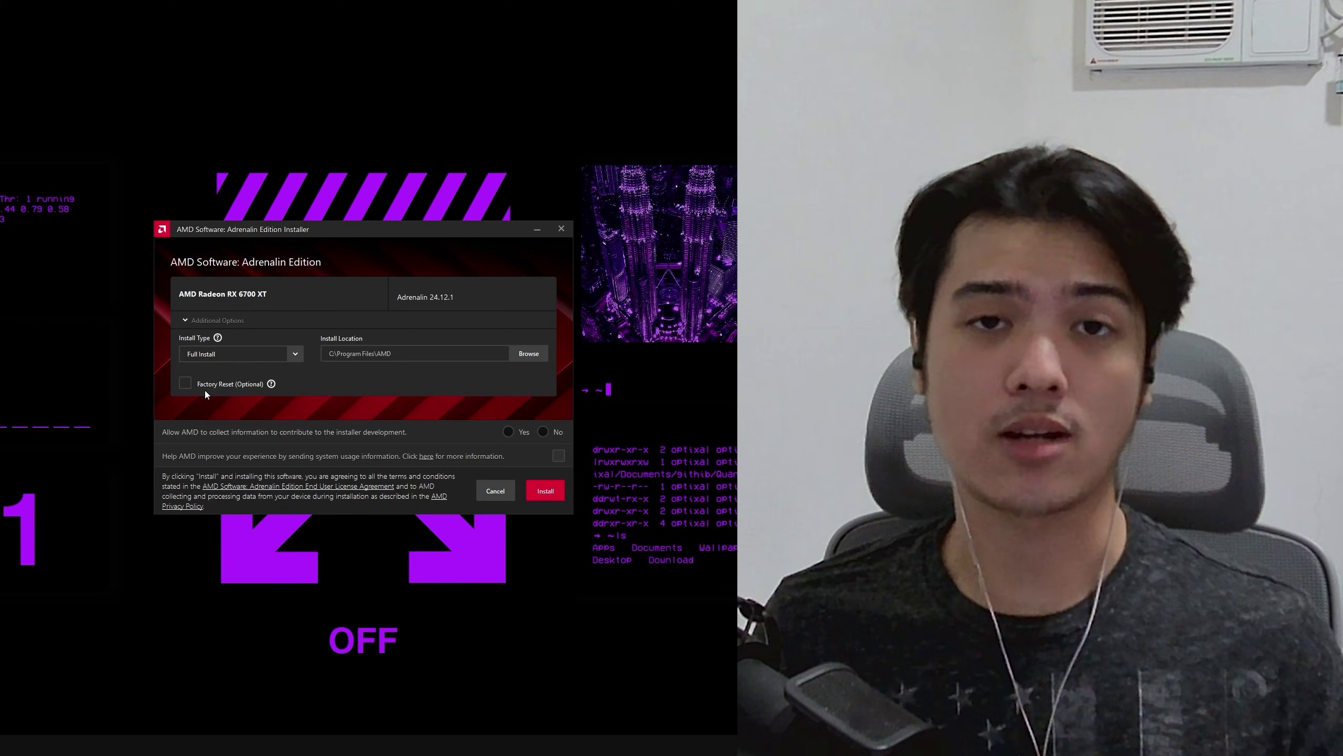
pyautogui.click(185, 382)
pyautogui.click(544, 433)
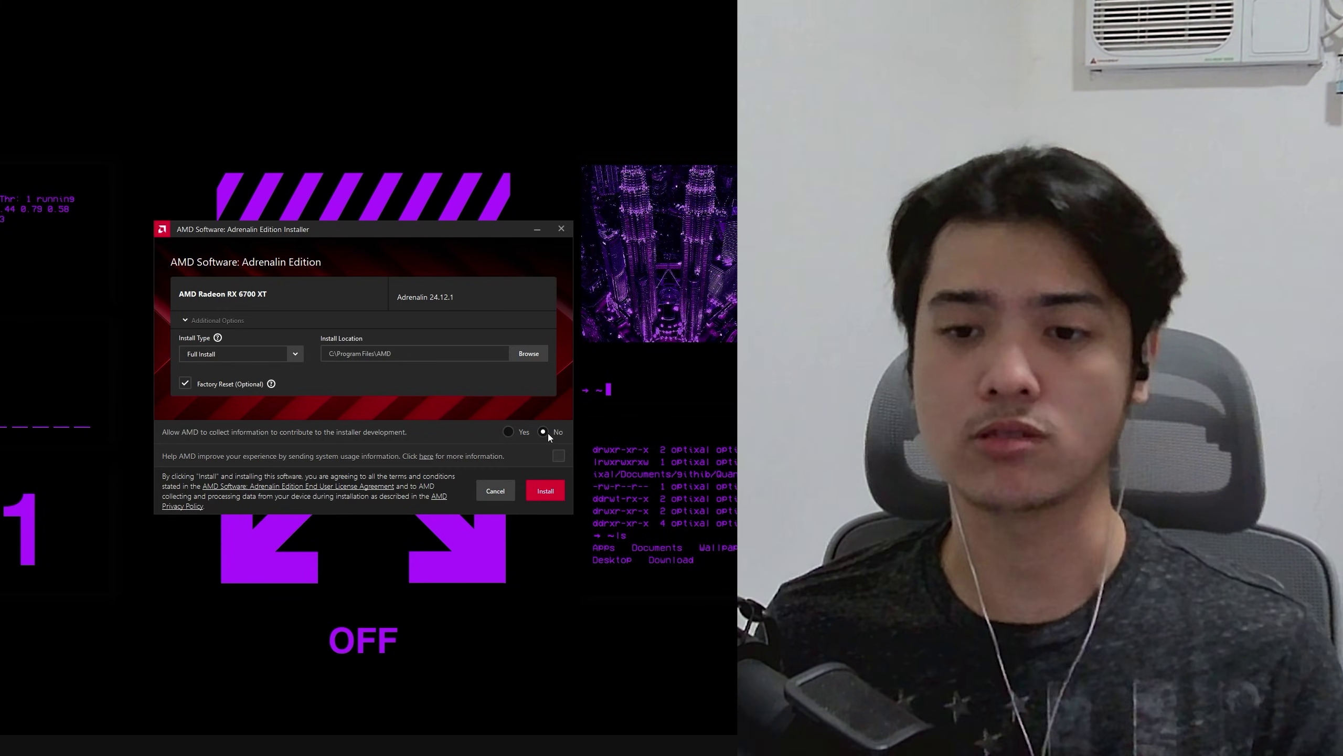